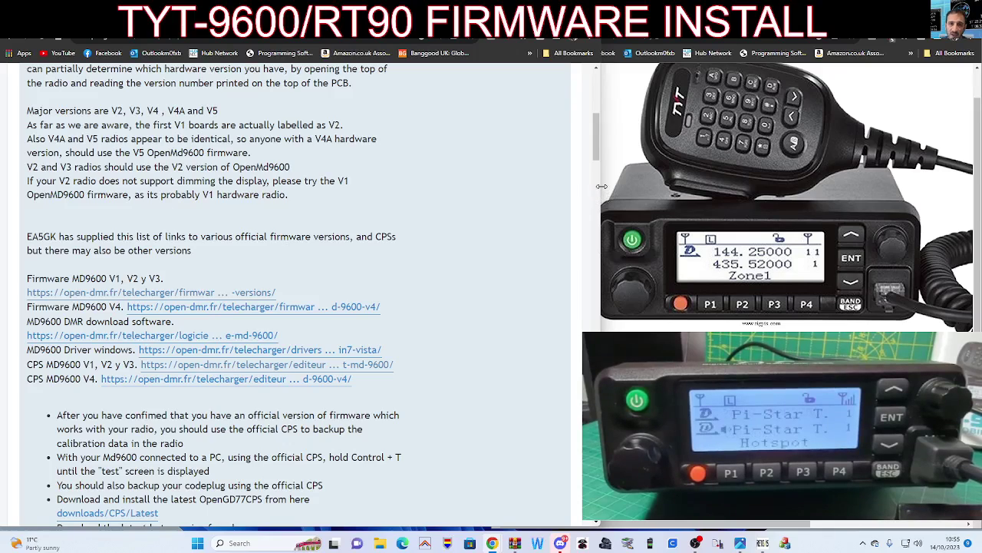
Widen the radio photo pane and bring the MD9600 hardware-version notes and firmware links into view
{"action": "left_click_drag", "start_coordinate": [601, 186], "coordinate": [459, 221]}
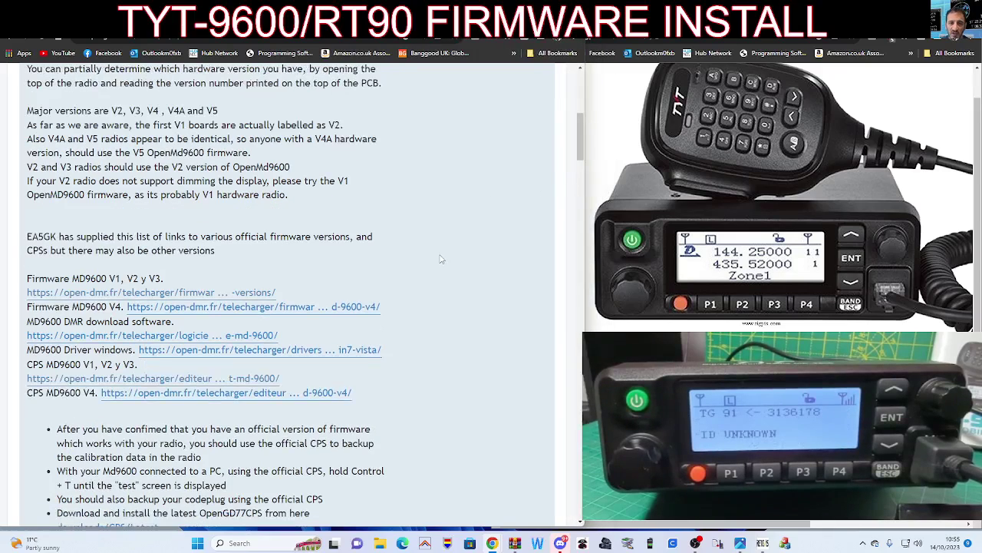
{"action": "scroll", "coordinate": [482, 261], "scroll_direction": "up", "scroll_amount": 1}
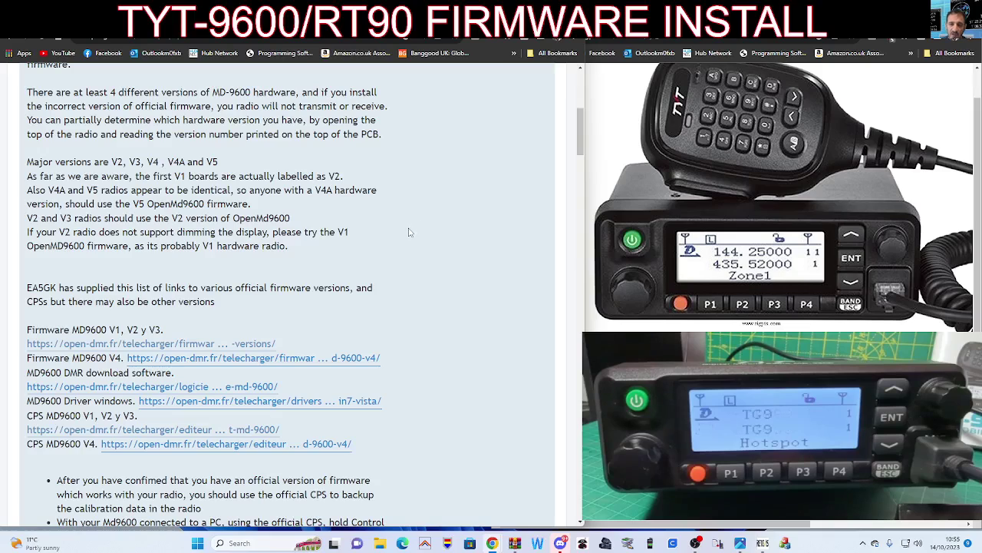
{"action": "scroll", "coordinate": [428, 226], "scroll_direction": "down", "scroll_amount": 1}
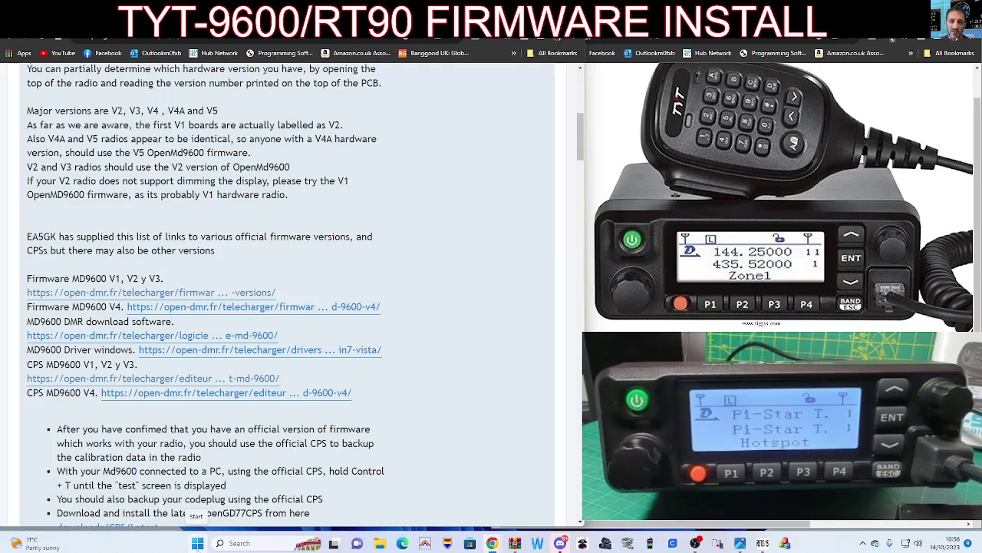
Open Device Manager and expand Universal Serial Bus controllers to reveal STM Device in DFU Mode
{"action": "right_click", "coordinate": [197, 543]}
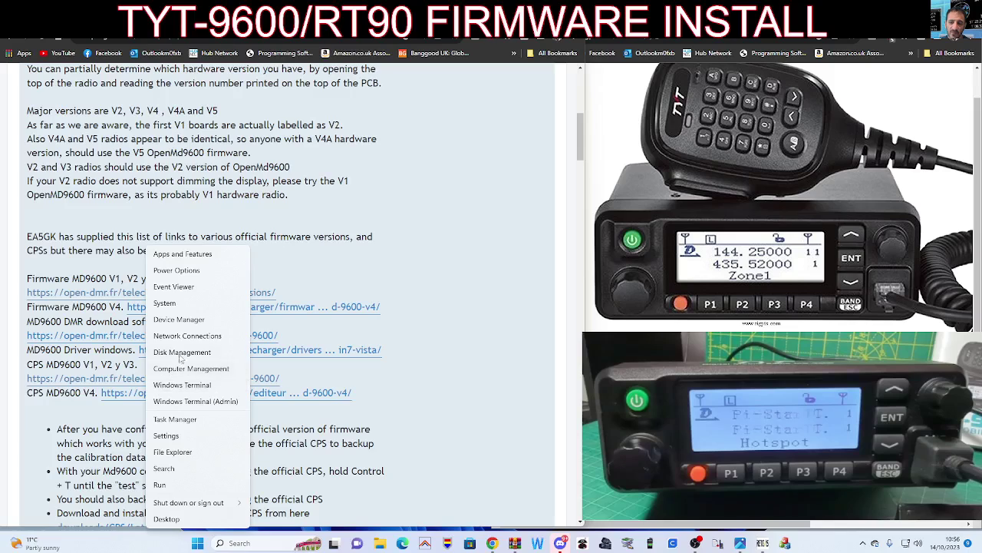
{"action": "left_click", "coordinate": [171, 322]}
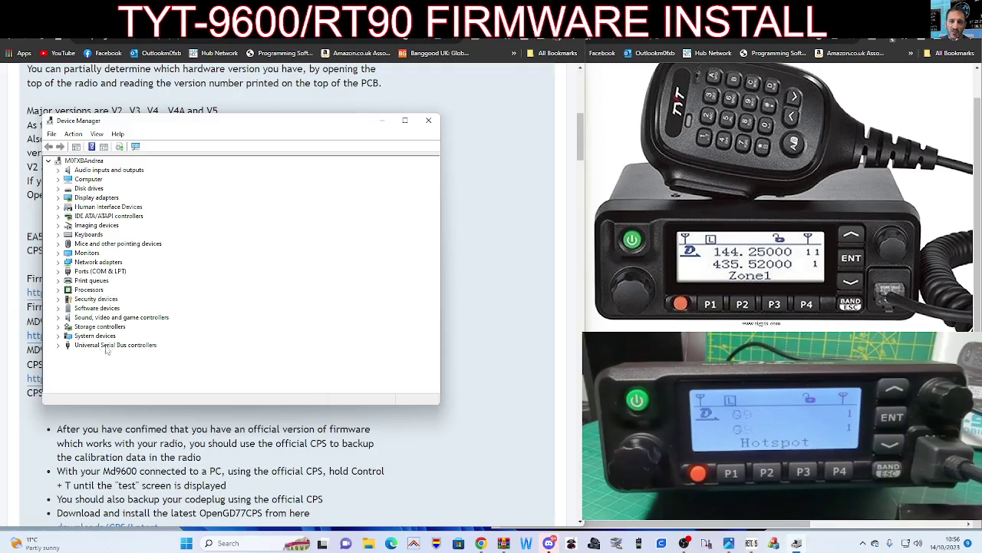
{"action": "double_click", "coordinate": [84, 271]}
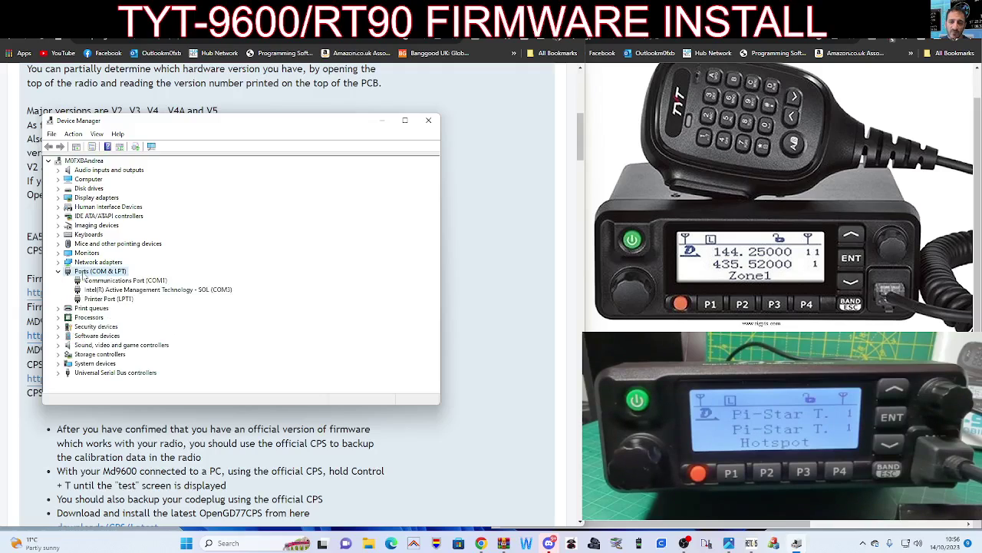
{"action": "double_click", "coordinate": [84, 272]}
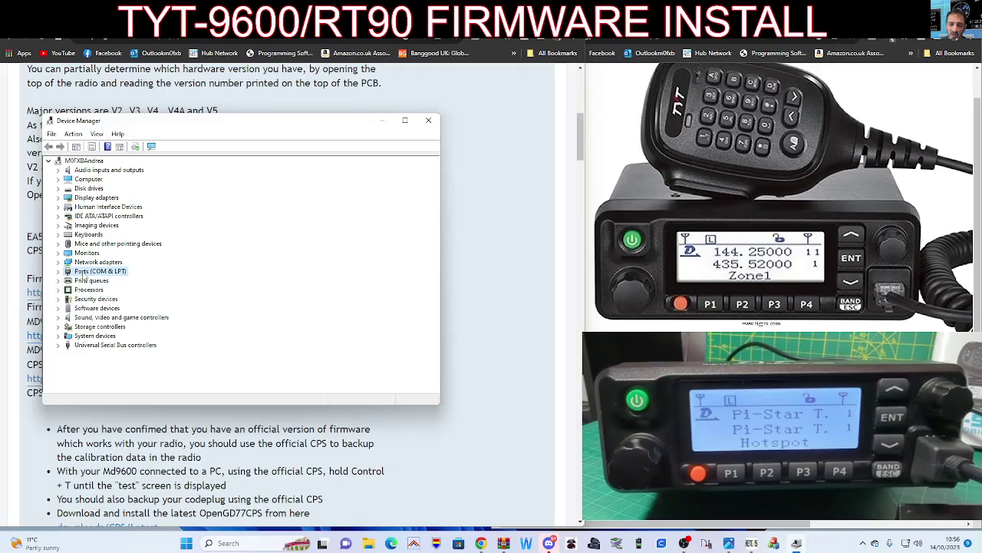
{"action": "double_click", "coordinate": [114, 345]}
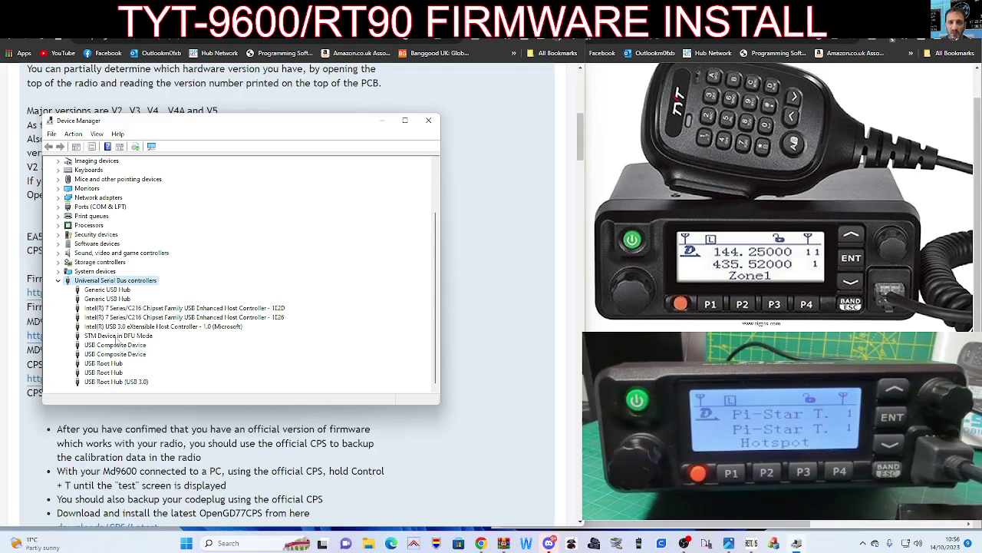
Start a manual driver update for STM Device in DFU Mode using a driver disk location
{"action": "right_click", "coordinate": [116, 337]}
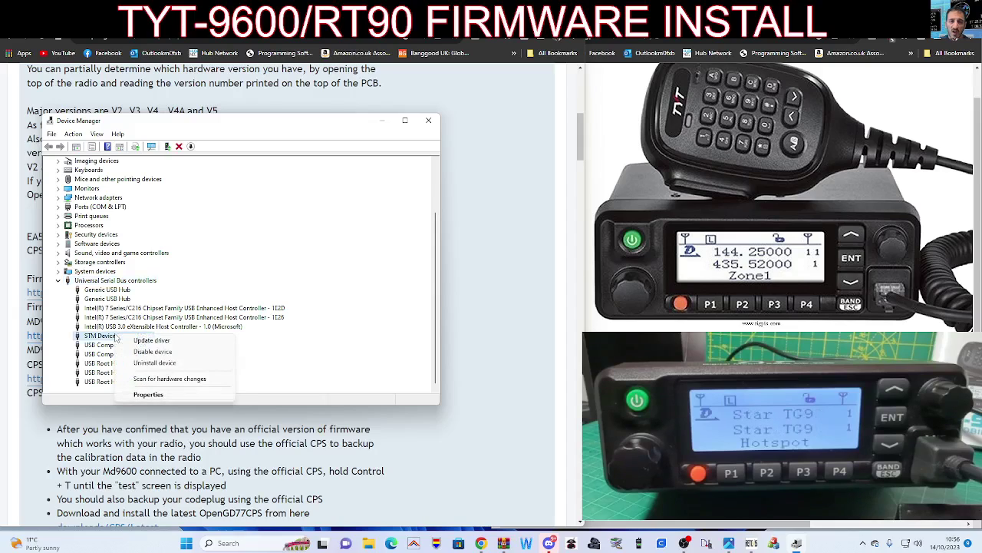
{"action": "left_click", "coordinate": [151, 340]}
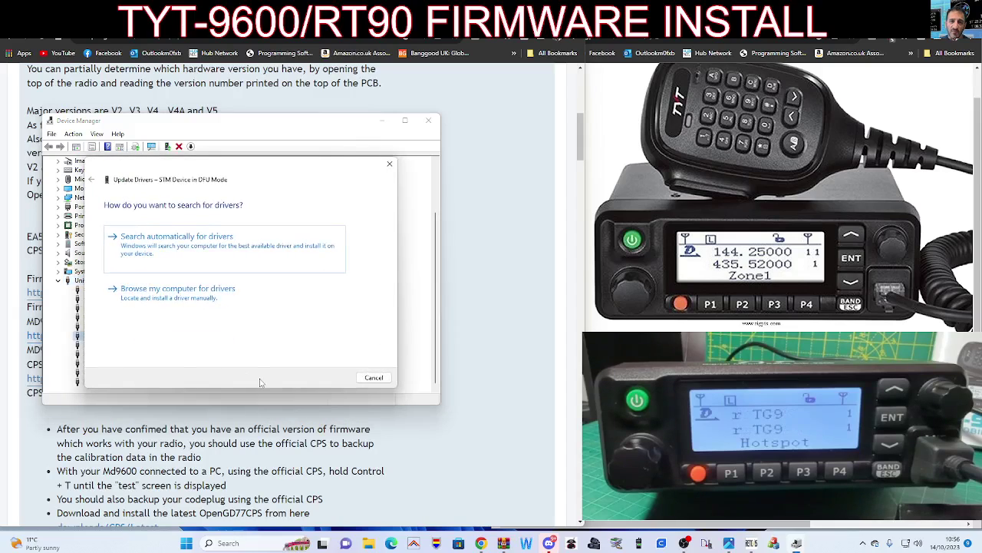
{"action": "left_click", "coordinate": [174, 299]}
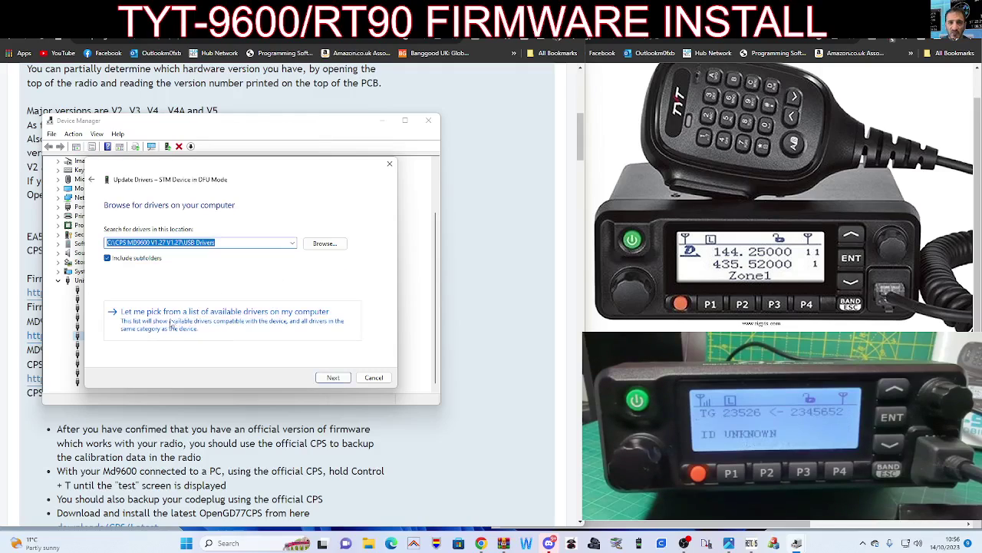
{"action": "left_click", "coordinate": [166, 324]}
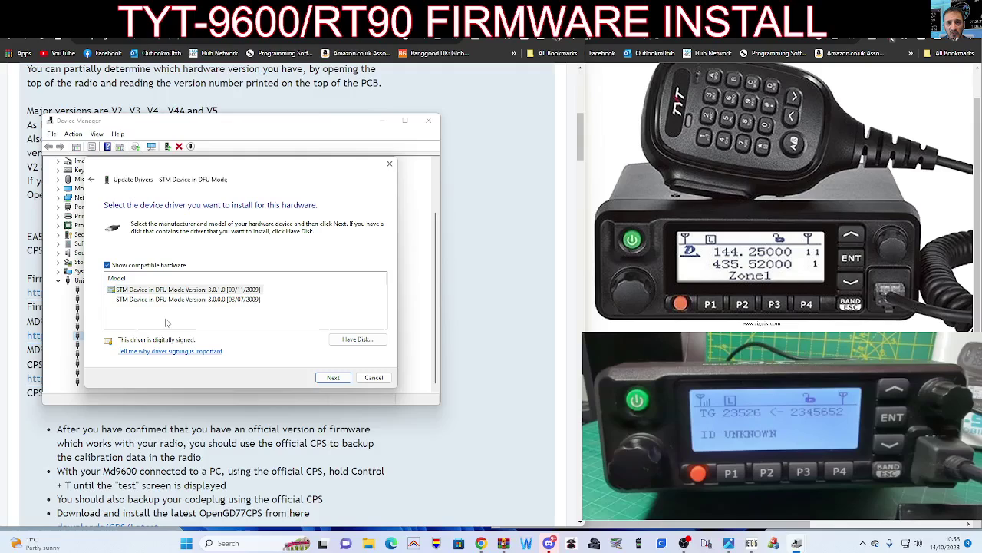
{"action": "left_click", "coordinate": [357, 339]}
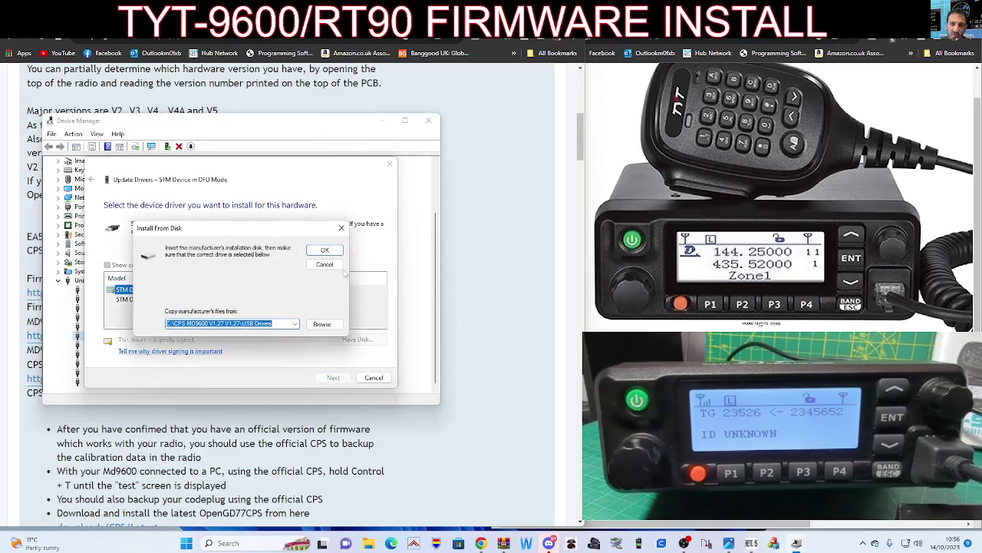
{"action": "left_click", "coordinate": [325, 250]}
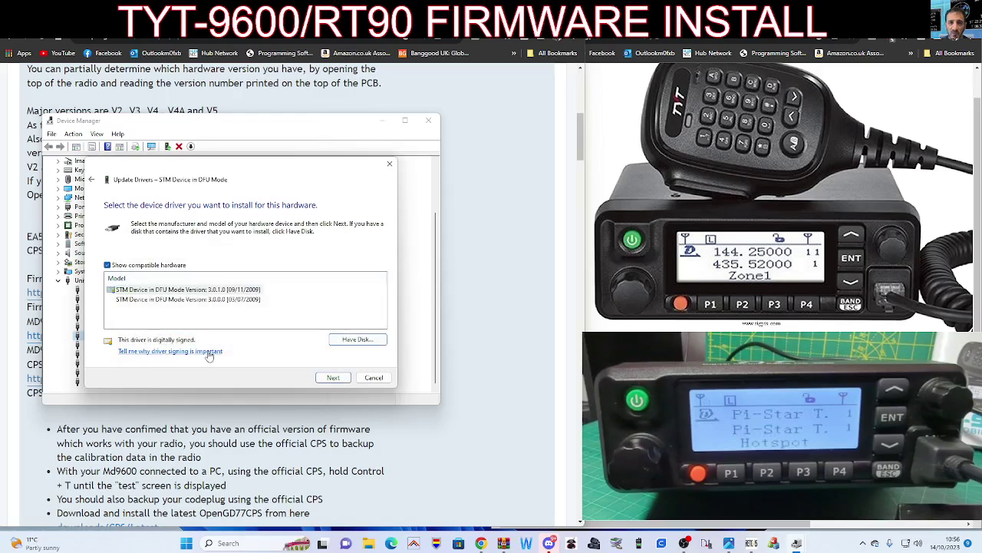
{"action": "left_click", "coordinate": [90, 179]}
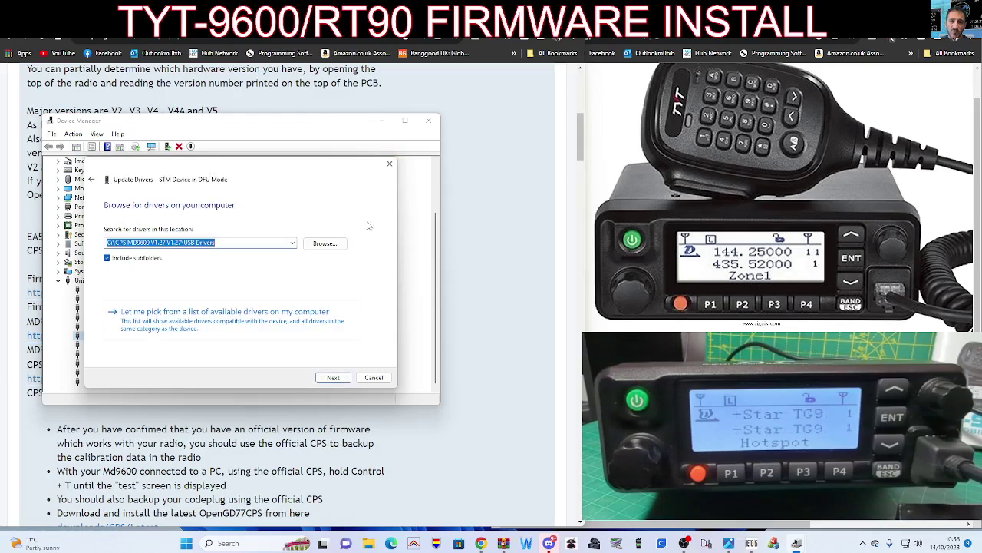
Select C:\CPS MD9600 V1.27 V1.27\USB Drivers as the driver folder, then close Device Manager
{"action": "left_click", "coordinate": [315, 246]}
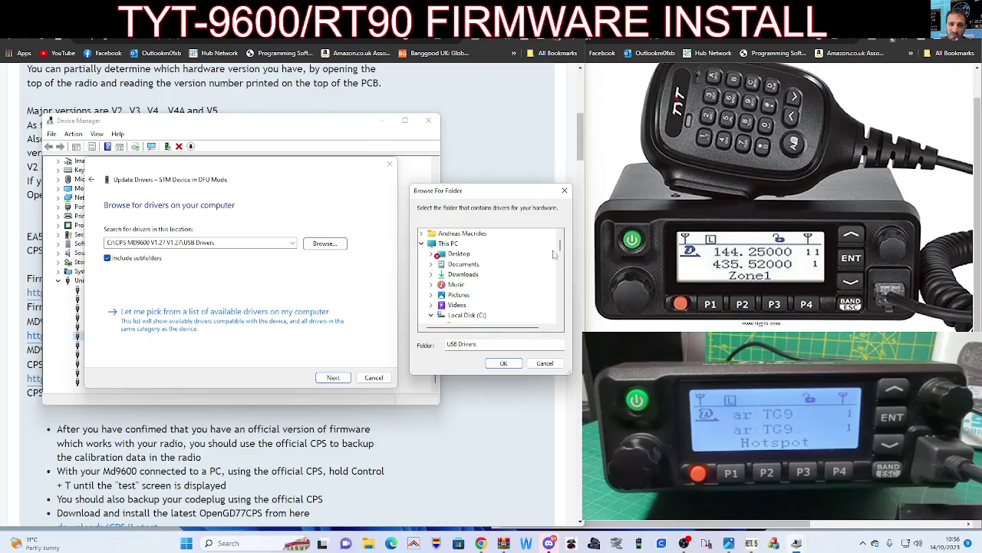
{"action": "left_click_drag", "start_coordinate": [493, 193], "coordinate": [417, 172]}
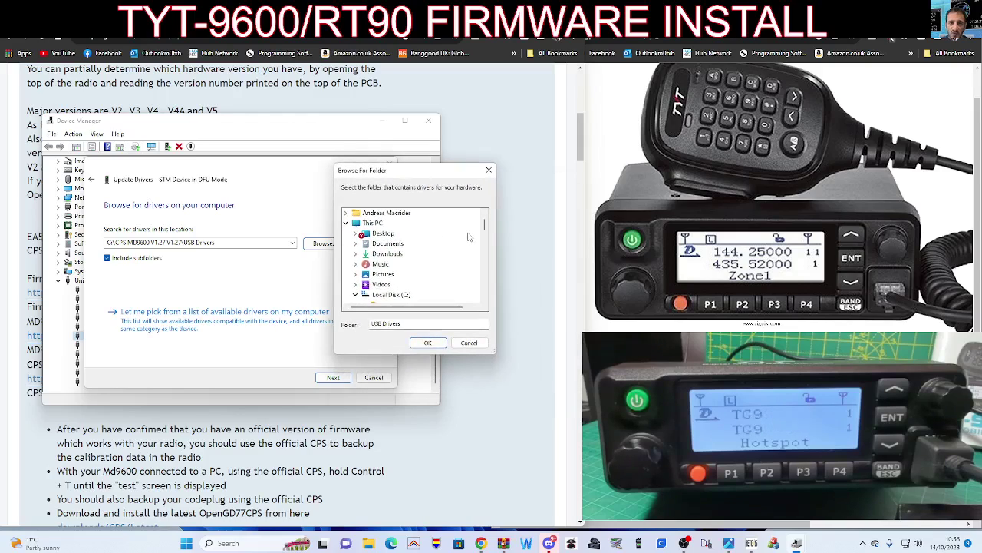
{"action": "left_click", "coordinate": [391, 294]}
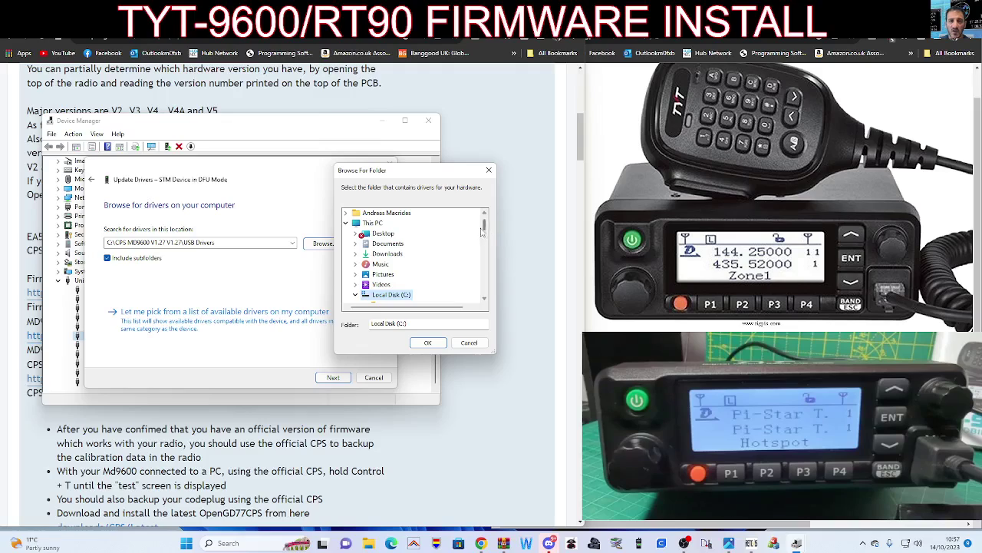
{"action": "scroll", "coordinate": [488, 230], "scroll_direction": "down", "scroll_amount": 2}
{"action": "left_click", "coordinate": [366, 243]}
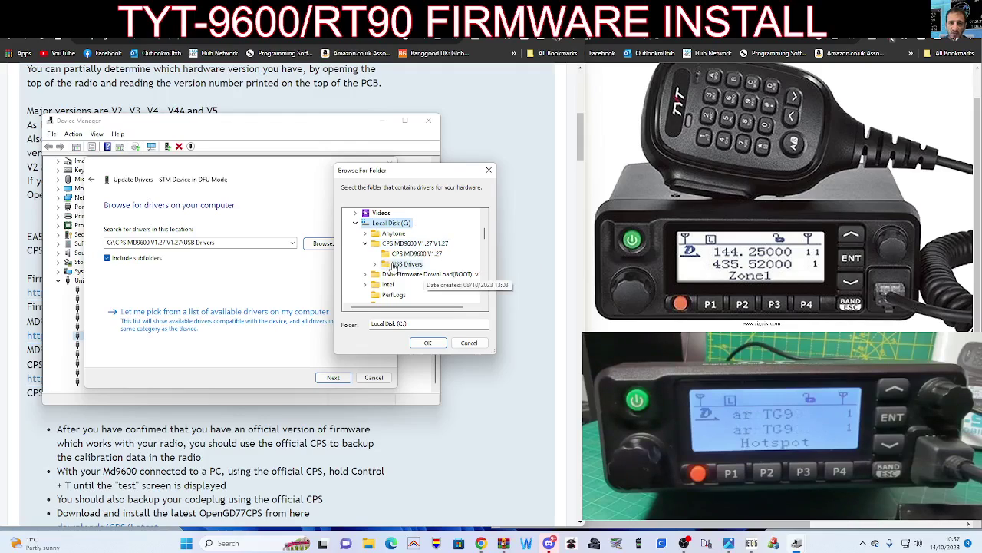
{"action": "double_click", "coordinate": [398, 265]}
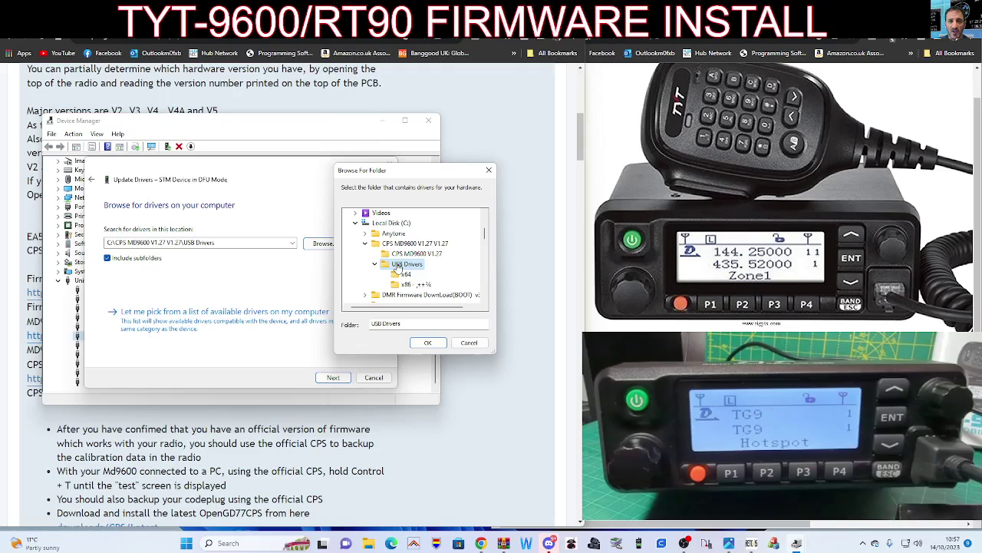
{"action": "left_click", "coordinate": [428, 343]}
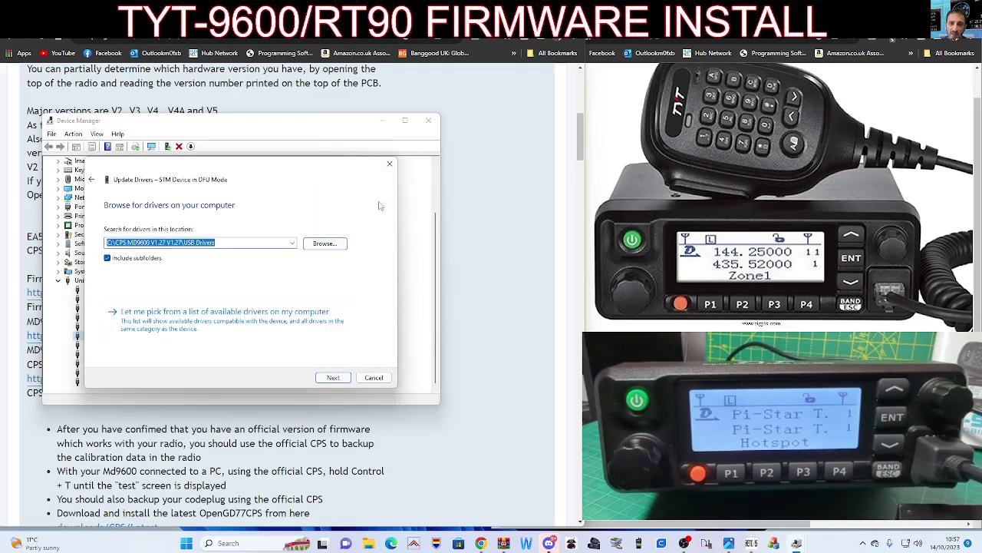
{"action": "left_click", "coordinate": [389, 164]}
{"action": "left_click", "coordinate": [428, 121]}
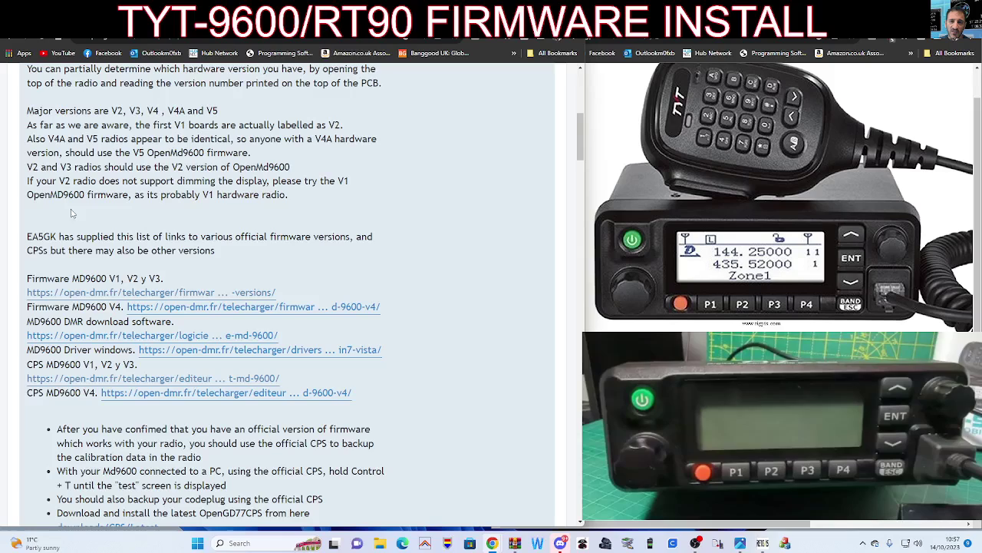
{"action": "scroll", "coordinate": [226, 254], "scroll_direction": "down", "scroll_amount": 1}
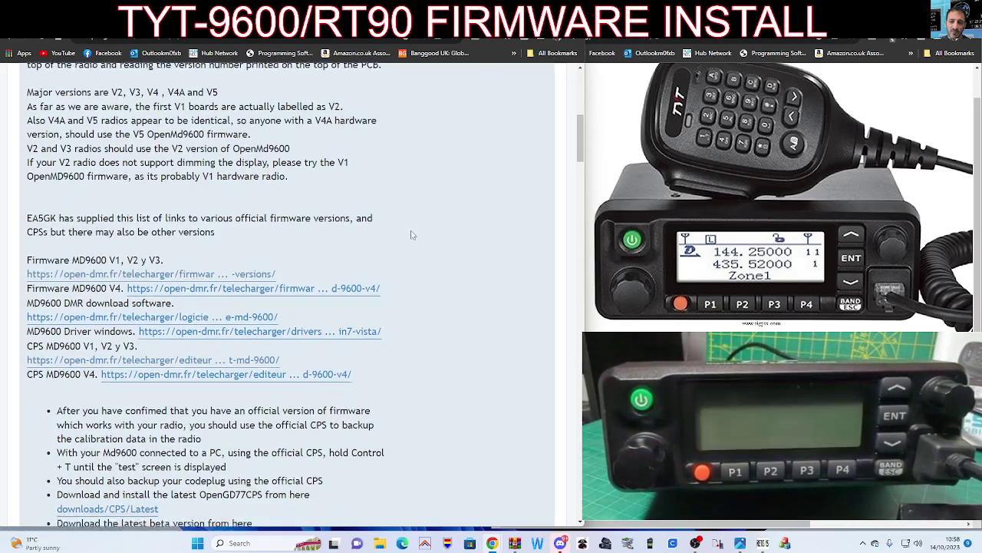
{"action": "scroll", "coordinate": [242, 286], "scroll_direction": "up", "scroll_amount": 1}
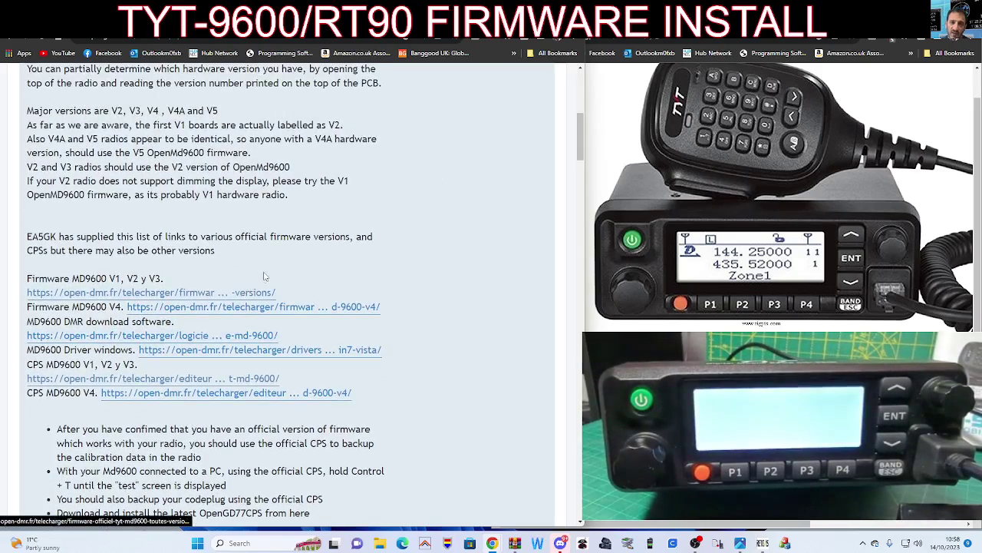
{"action": "scroll", "coordinate": [222, 287], "scroll_direction": "down", "scroll_amount": 2}
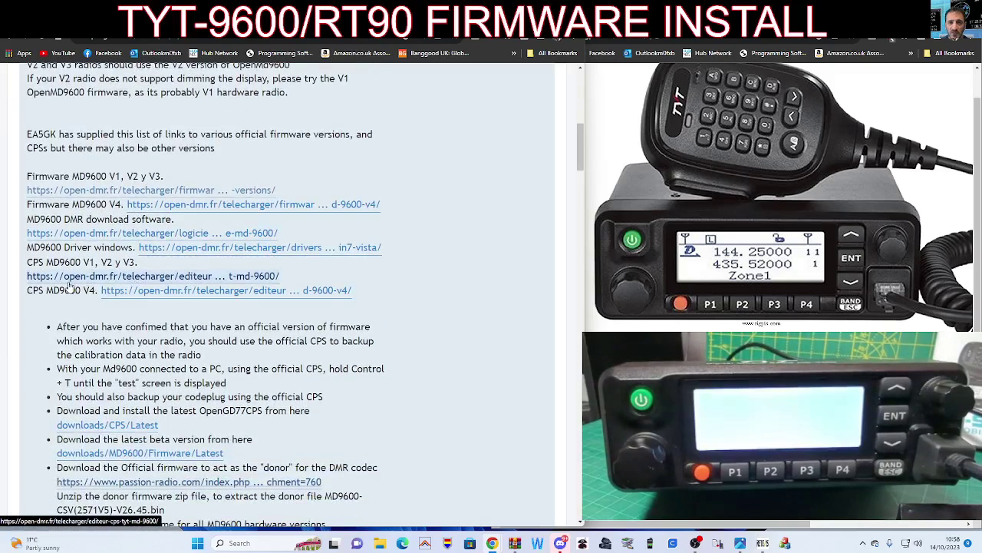
{"action": "scroll", "coordinate": [242, 274], "scroll_direction": "up", "scroll_amount": 1}
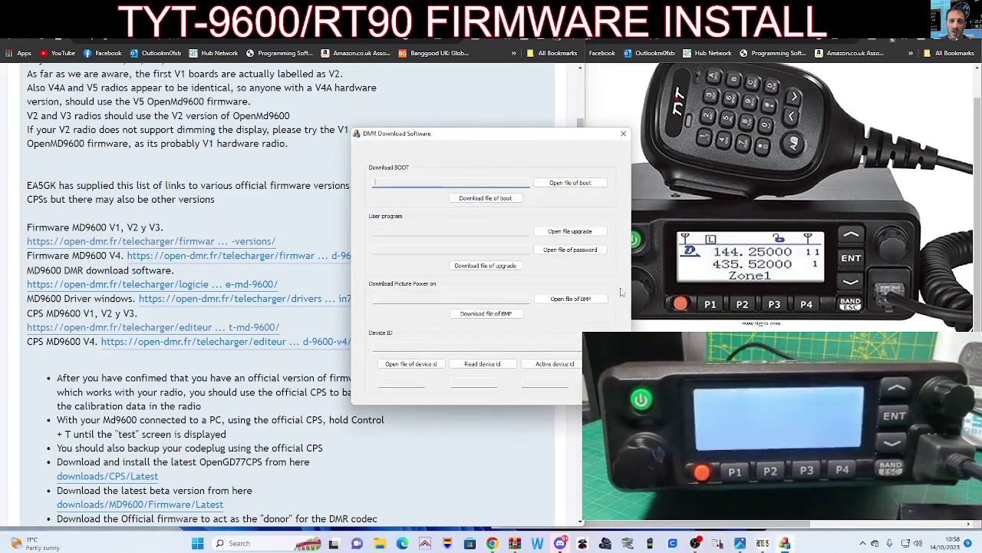
Shift the DMR Download Software window right to uncover the firmware links
{"action": "left_click_drag", "start_coordinate": [499, 136], "coordinate": [502, 115]}
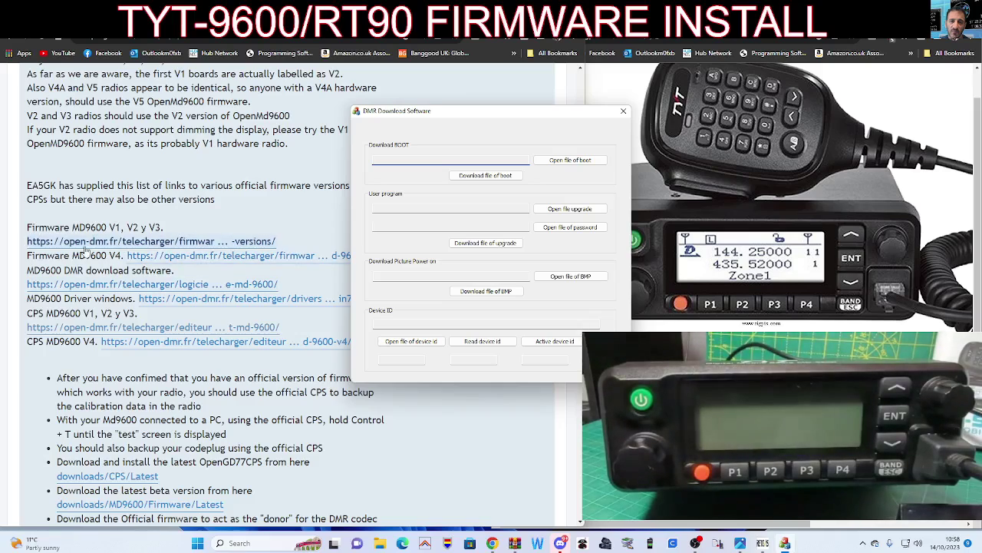
{"action": "left_click_drag", "start_coordinate": [451, 115], "coordinate": [492, 115]}
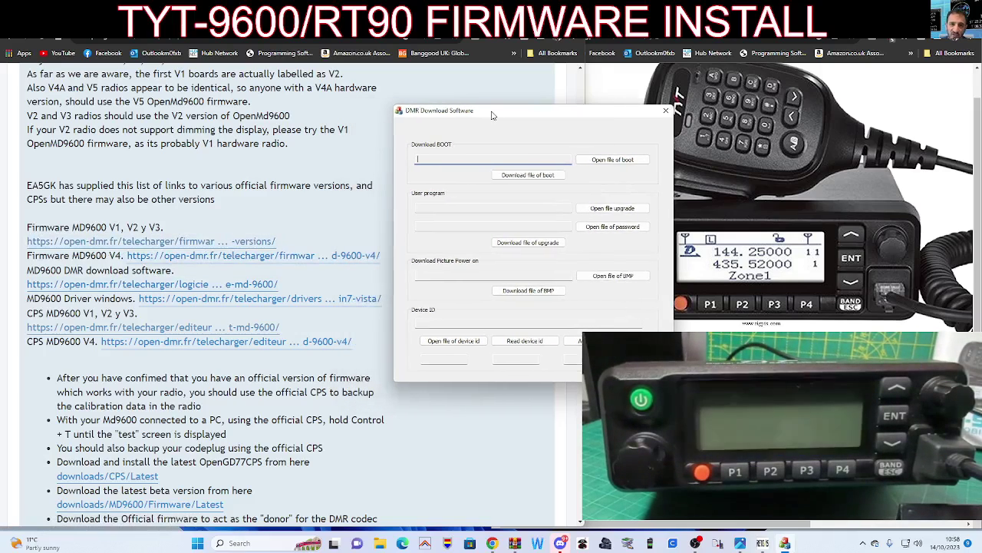
Download MD9600-CSV-V06.24.bin (1,068 KB) from Open-DMR.fr's MD-9600 V1–V3 firmware page
{"action": "left_click", "coordinate": [161, 245]}
{"action": "left_click", "coordinate": [164, 244]}
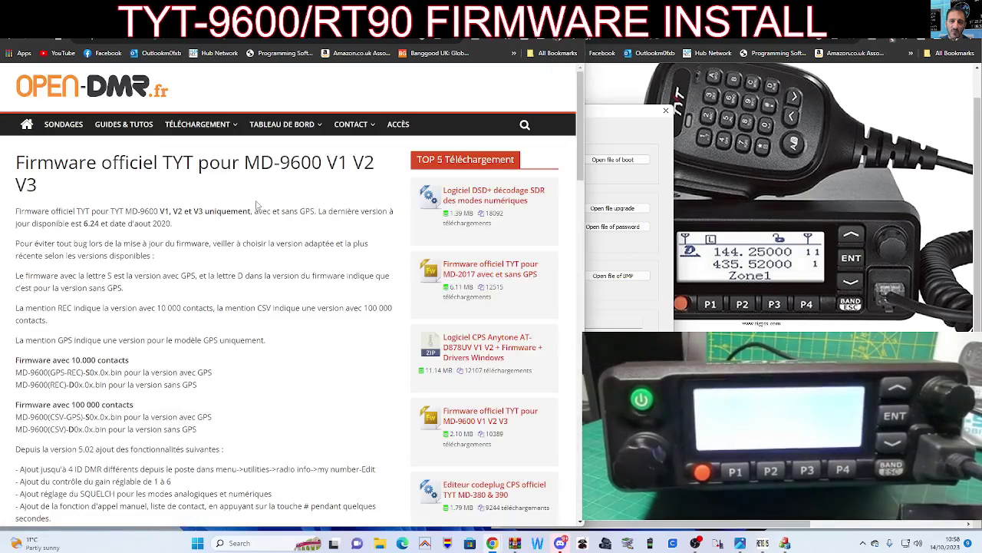
{"action": "scroll", "coordinate": [339, 215], "scroll_direction": "down", "scroll_amount": 1}
{"action": "scroll", "coordinate": [339, 215], "scroll_direction": "down", "scroll_amount": 5}
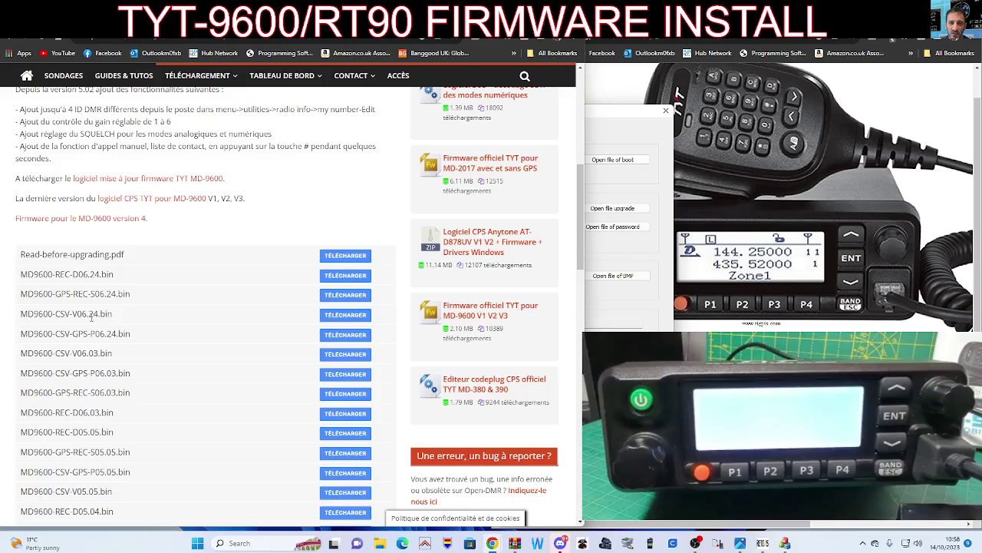
{"action": "left_click", "coordinate": [341, 316]}
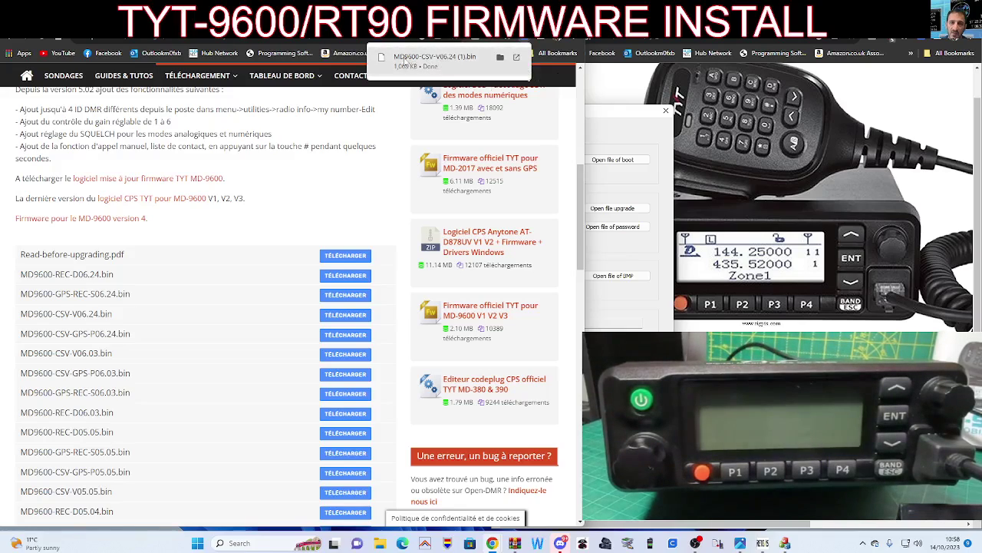
{"action": "left_click", "coordinate": [609, 86]}
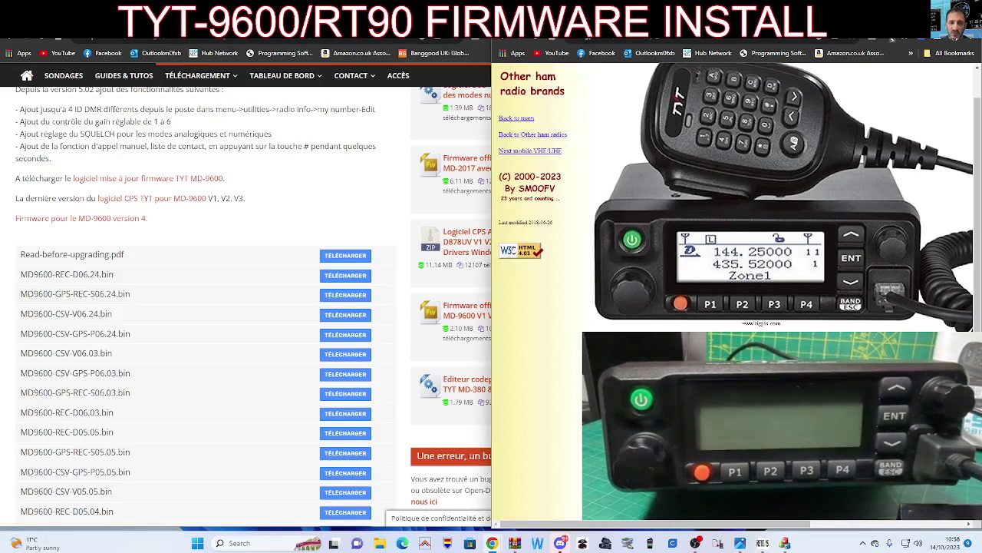
Load MD9600-CSV-V06.24 (1).bin from Downloads as the upgrade file and write it to the radio
{"action": "left_click", "coordinate": [783, 542]}
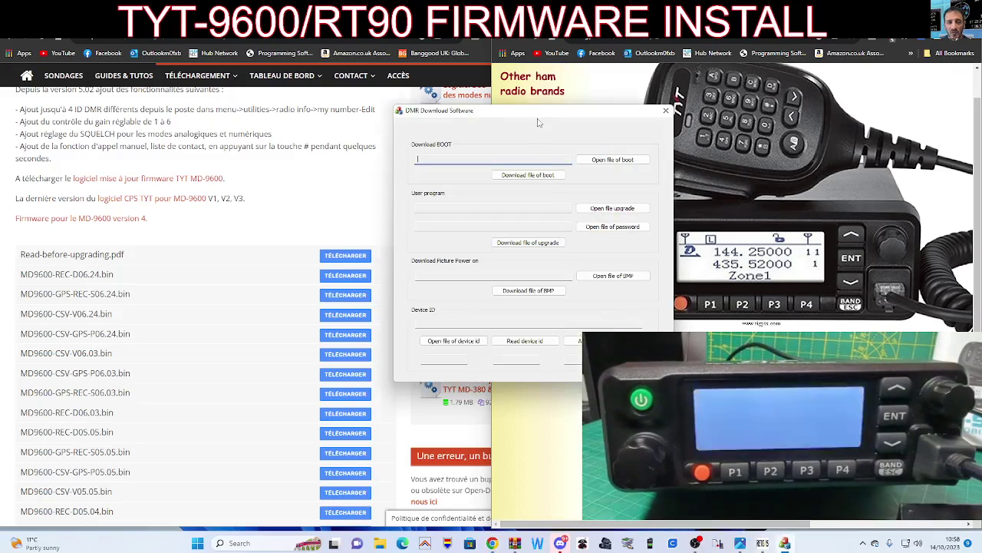
{"action": "left_click_drag", "start_coordinate": [540, 114], "coordinate": [265, 150]}
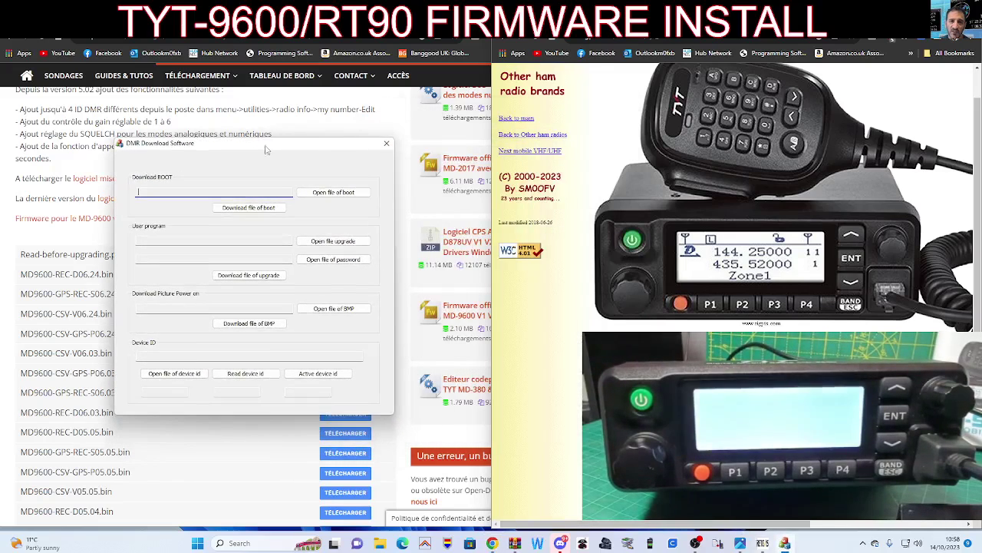
{"action": "left_click", "coordinate": [334, 243]}
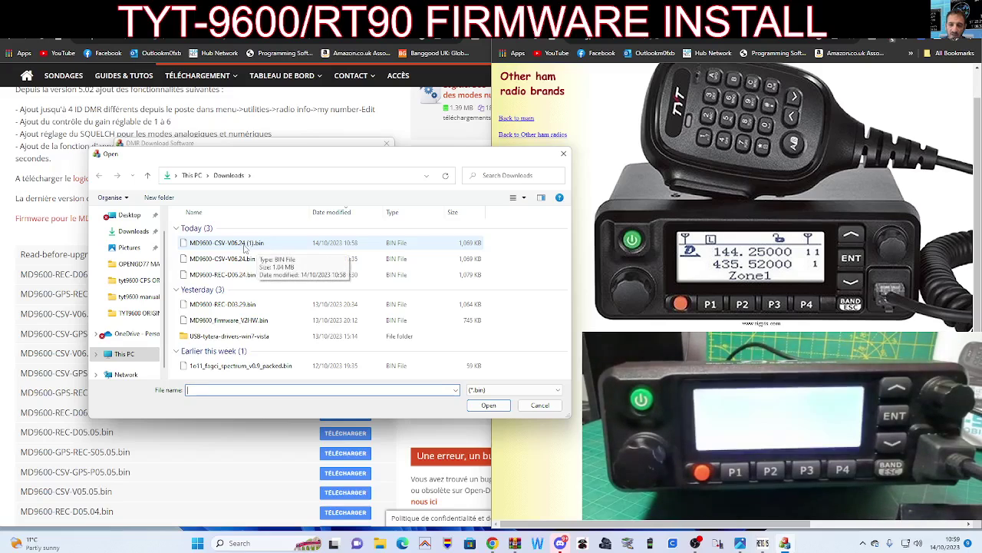
{"action": "double_click", "coordinate": [247, 245]}
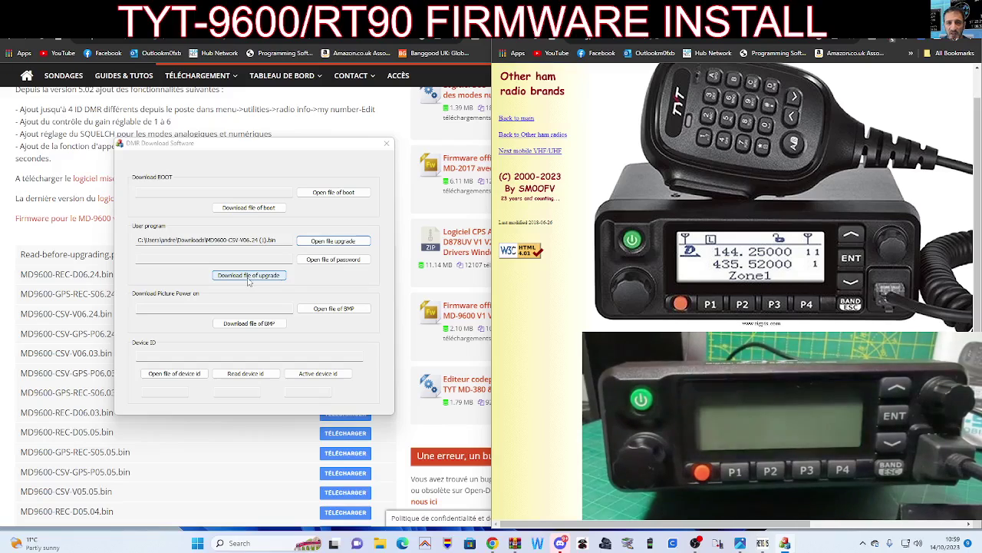
{"action": "left_click", "coordinate": [247, 277]}
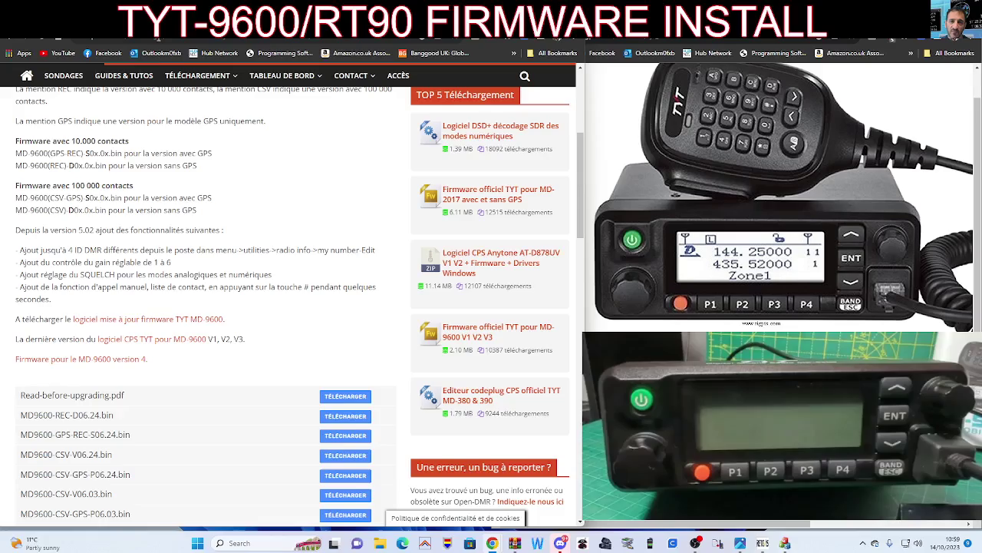
Search Google for 'TYT9600 OPENGD77' in a new browser tab
{"action": "scroll", "coordinate": [236, 218], "scroll_direction": "up", "scroll_amount": 5}
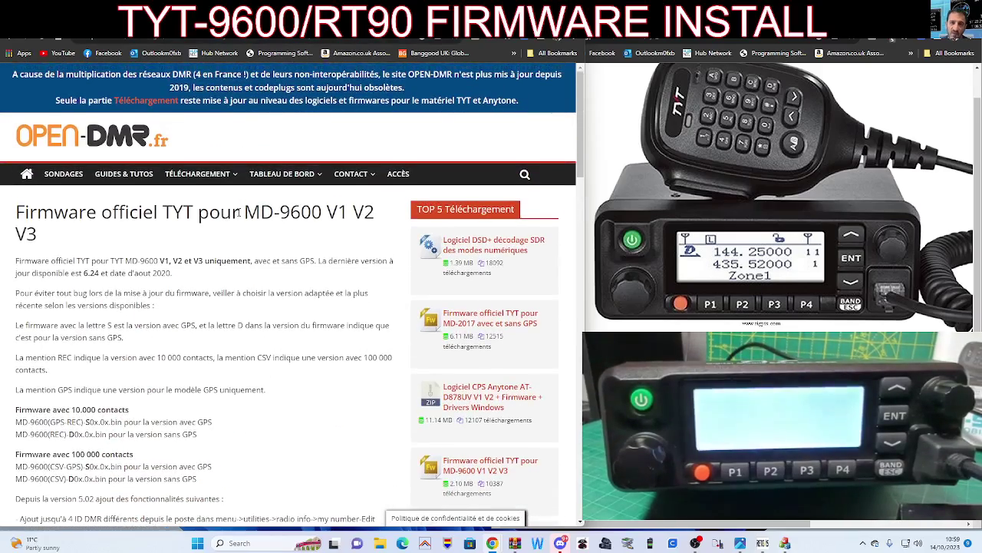
{"action": "scroll", "coordinate": [238, 214], "scroll_direction": "down", "scroll_amount": 7}
{"action": "scroll", "coordinate": [238, 214], "scroll_direction": "up", "scroll_amount": 2}
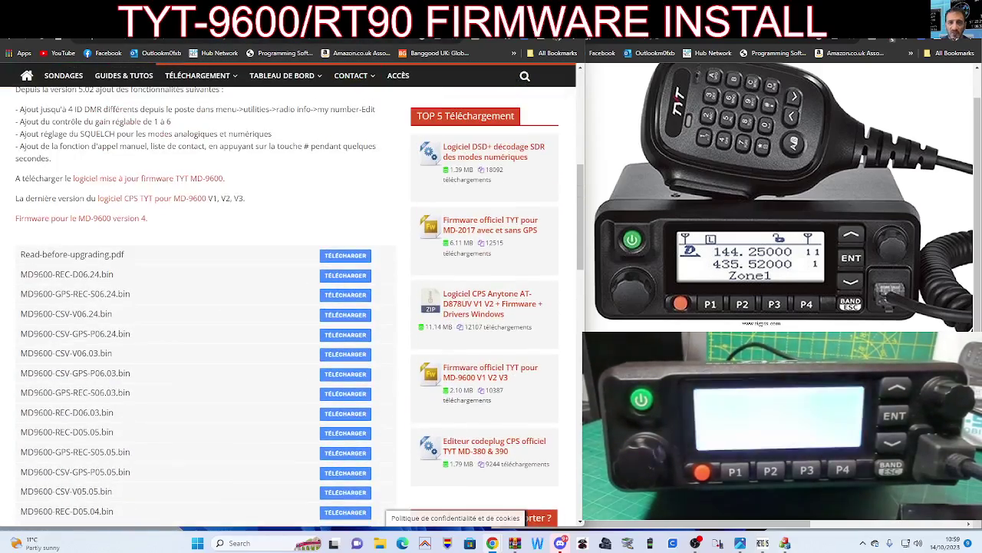
{"action": "key", "text": "ctrl+t"}
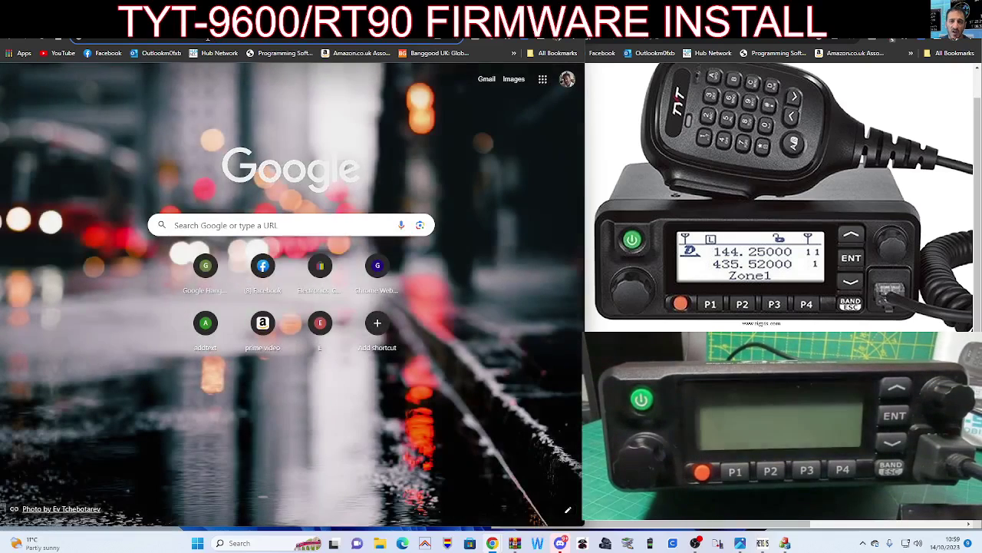
{"action": "type", "text": "TYT"}
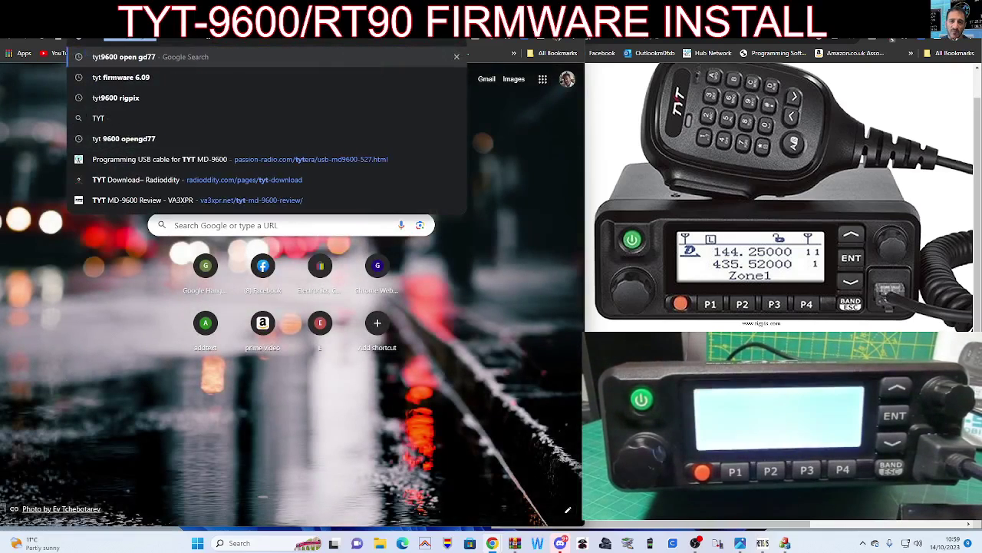
{"action": "type", "text": "9600"}
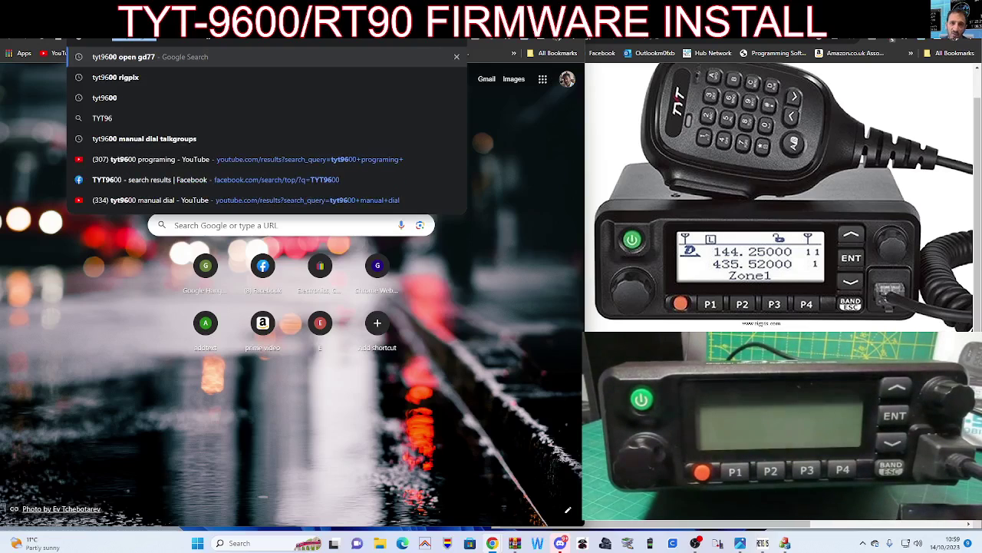
{"action": "type", "text": " OPENGD"}
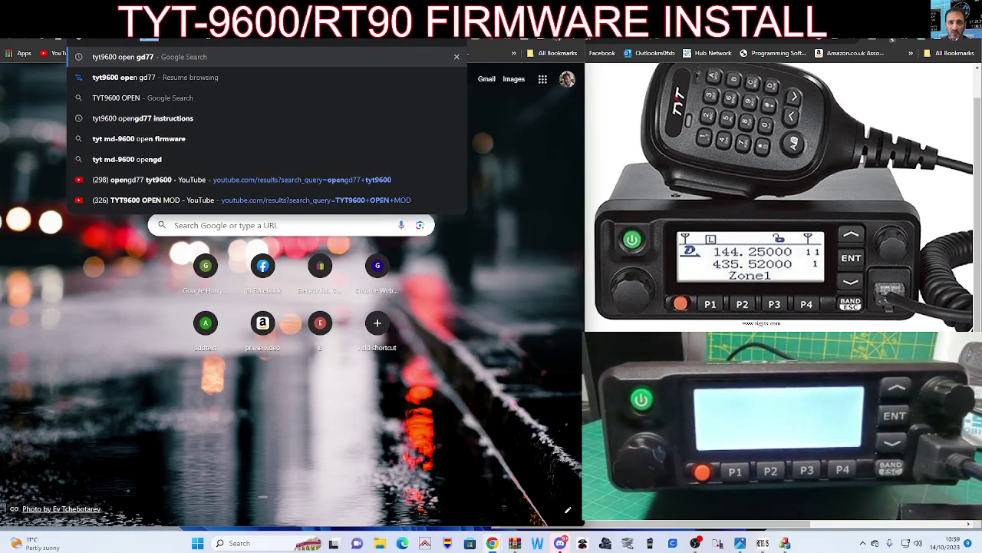
{"action": "type", "text": "77"}
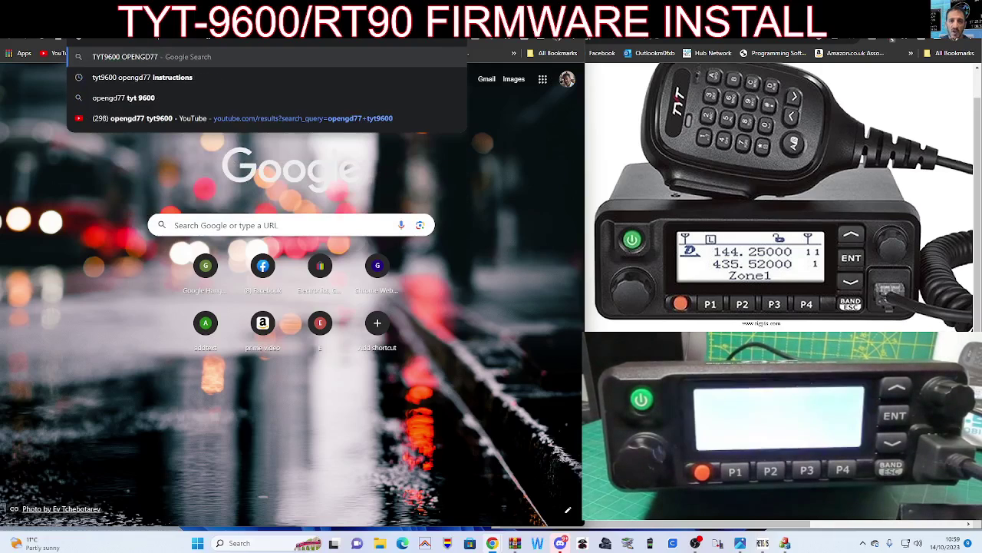
{"action": "key", "text": "Return"}
Open the forum's MD-9600 / RT-90 Installation topic and scroll to its official firmware links
{"action": "left_click", "coordinate": [83, 229]}
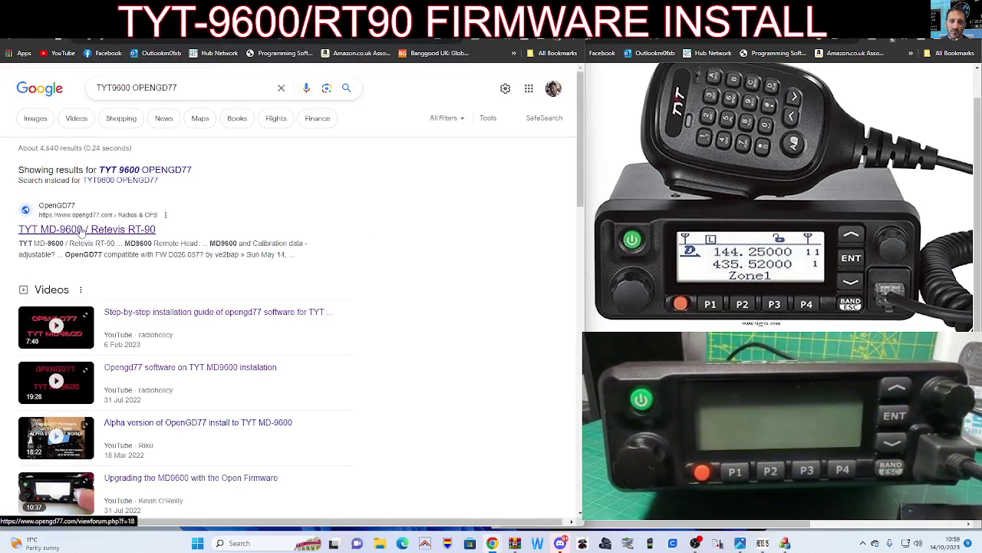
{"action": "scroll", "coordinate": [231, 245], "scroll_direction": "down", "scroll_amount": 1}
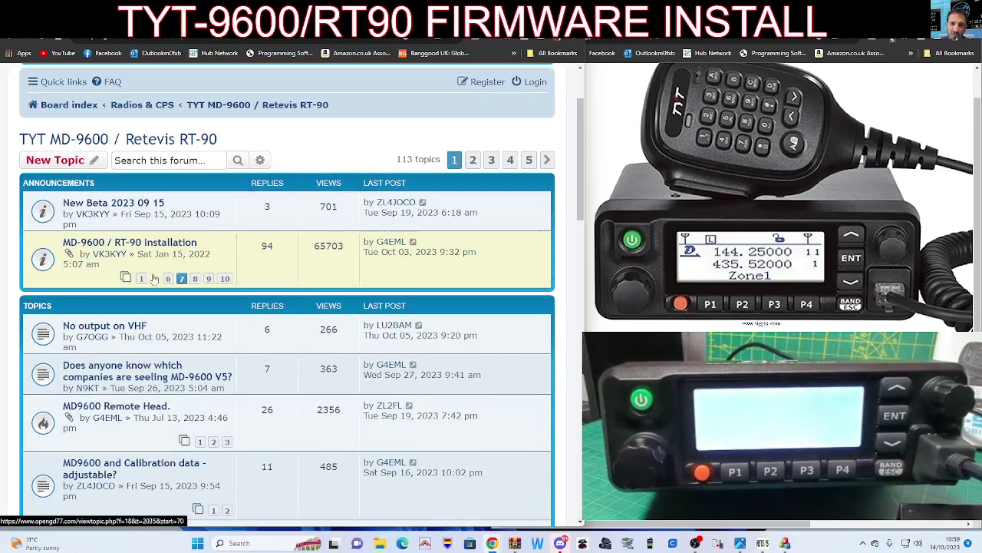
{"action": "left_click", "coordinate": [100, 255]}
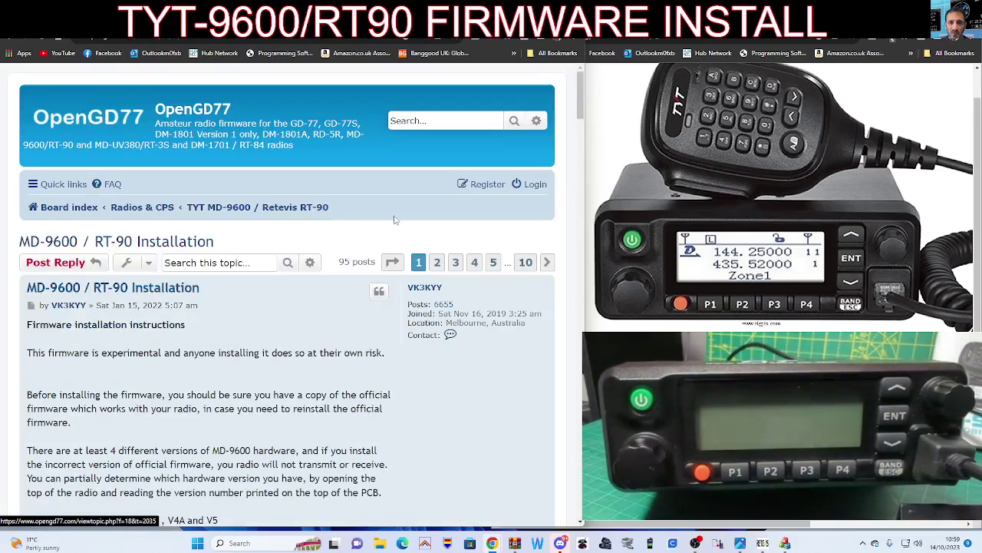
{"action": "scroll", "coordinate": [399, 224], "scroll_direction": "down", "scroll_amount": 7}
{"action": "scroll", "coordinate": [509, 230], "scroll_direction": "up", "scroll_amount": 2}
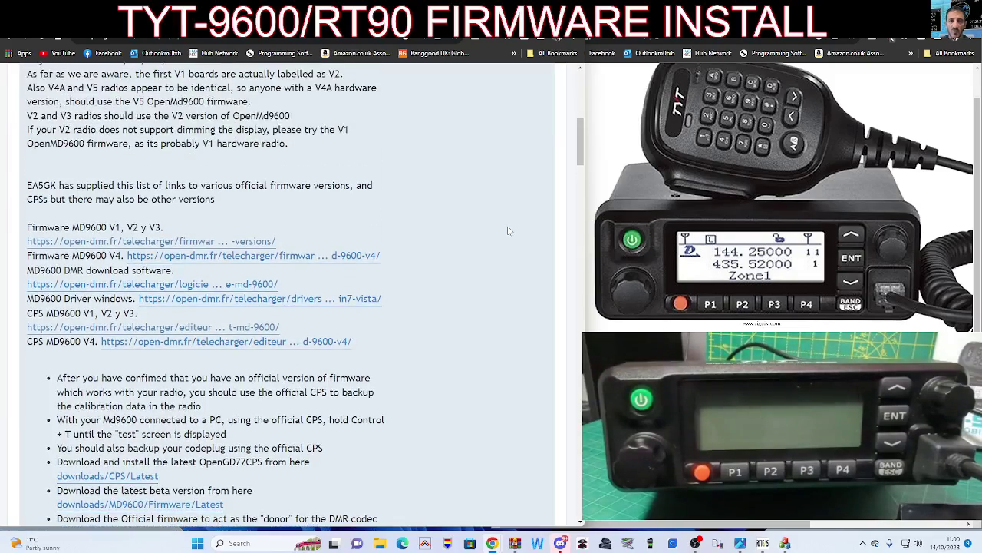
{"action": "scroll", "coordinate": [507, 229], "scroll_direction": "down", "scroll_amount": 3}
{"action": "scroll", "coordinate": [506, 225], "scroll_direction": "up", "scroll_amount": 3}
{"action": "scroll", "coordinate": [507, 225], "scroll_direction": "down", "scroll_amount": 2}
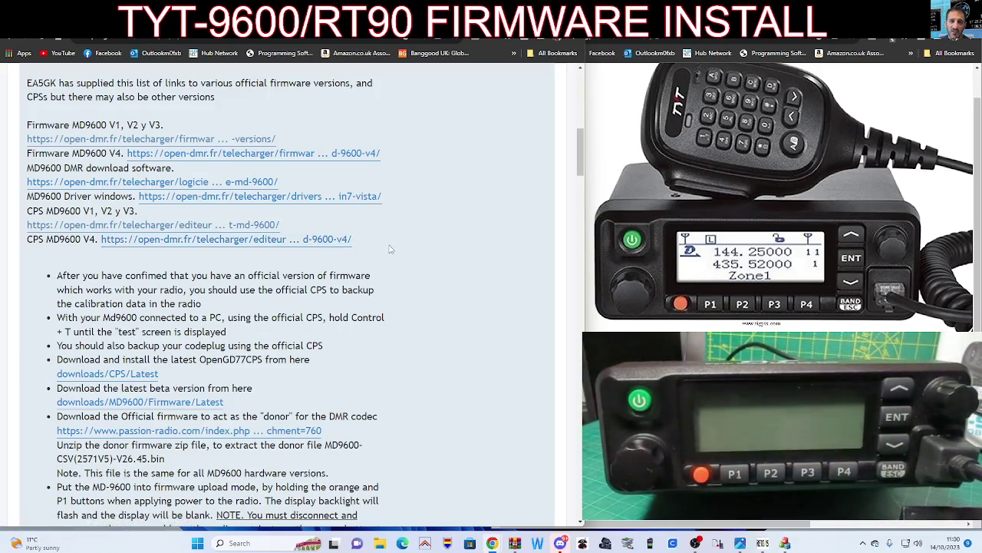
Bring DMR Download Software forward to see the upgrade-success prompt
{"action": "left_click", "coordinate": [785, 543]}
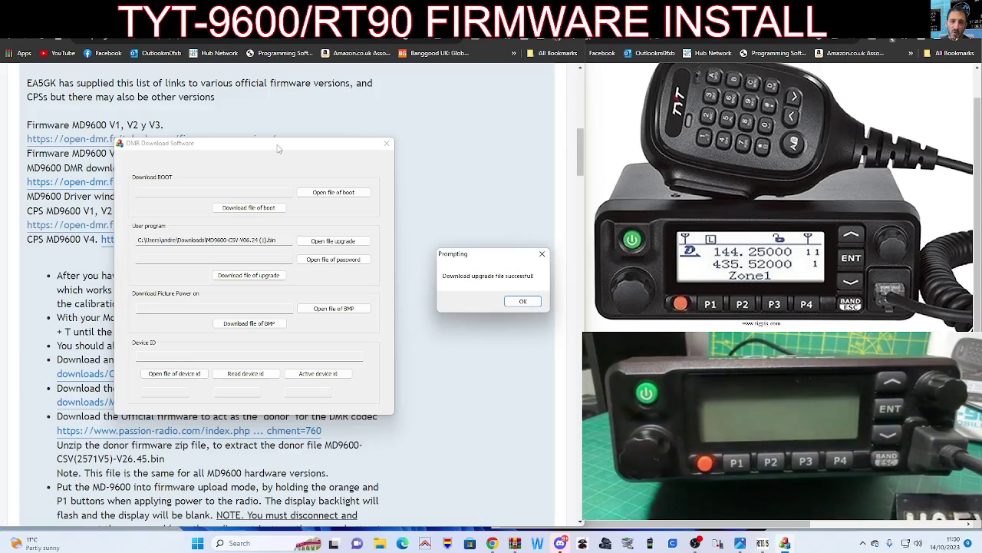
Close the 'Download upgrade file successful!' message with OK
{"action": "left_click", "coordinate": [514, 304]}
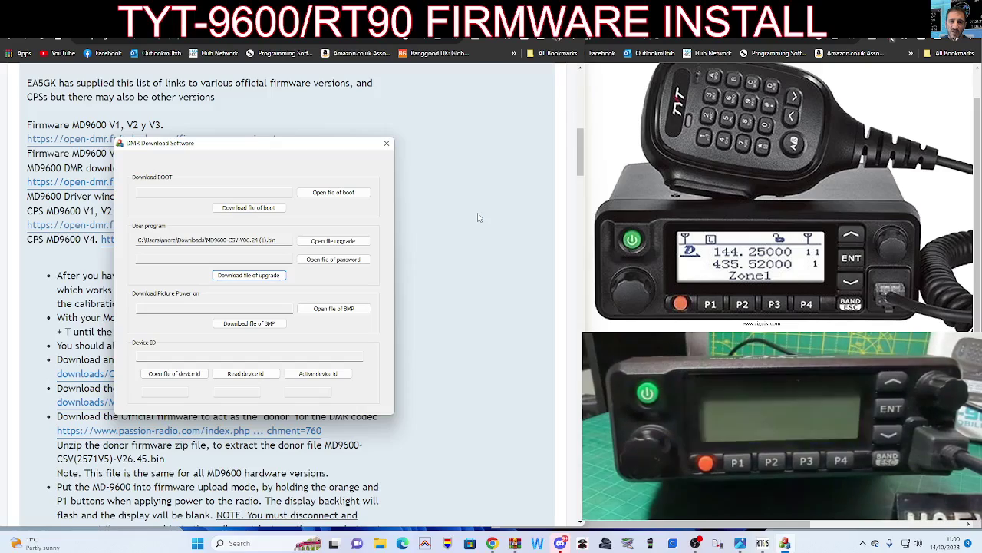